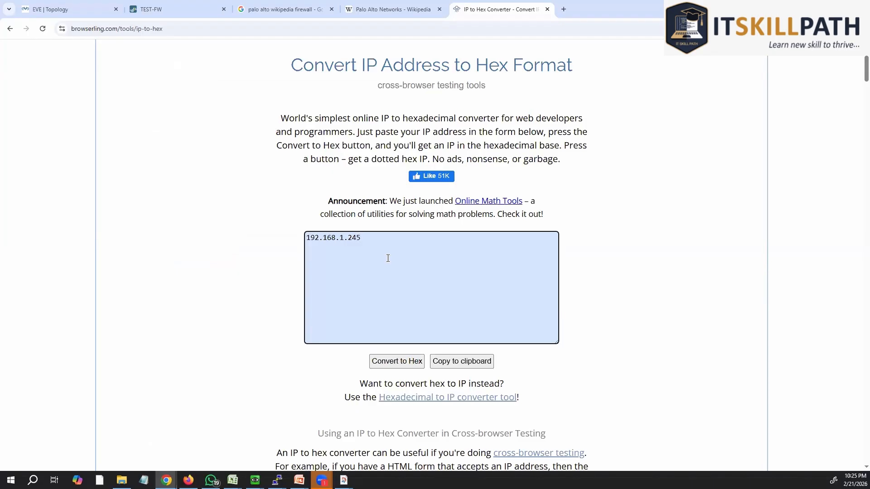
Step: Convert 192.168.1.245 to hex 0xc0a801f5, then bring the LTM 101.pdf window forward
{"action": "left_click", "coordinate": [408, 366]}
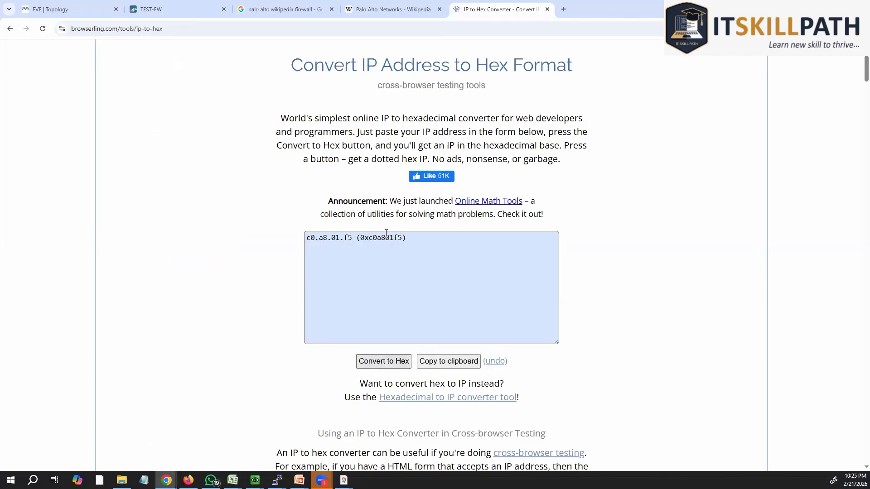
{"action": "left_click_drag", "start_coordinate": [344, 238], "coordinate": [353, 238]}
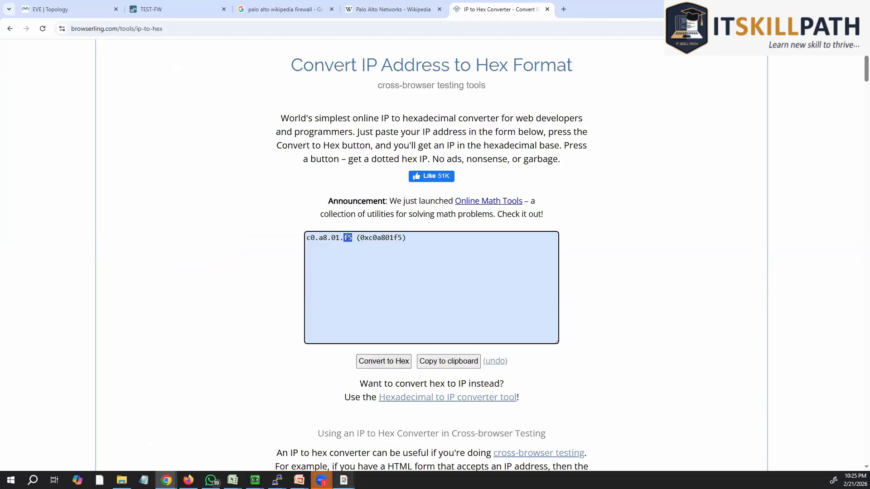
{"action": "left_click", "coordinate": [343, 480]}
{"action": "left_click", "coordinate": [390, 439]}
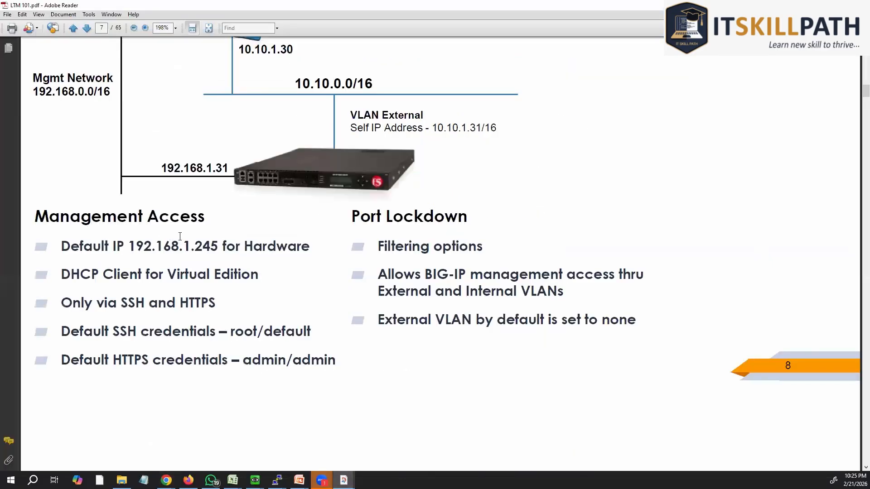
Step: Highlight 245 in the slide's default management IP, then return to the EVE Topology browser tab
{"action": "left_click_drag", "start_coordinate": [194, 246], "coordinate": [222, 246]}
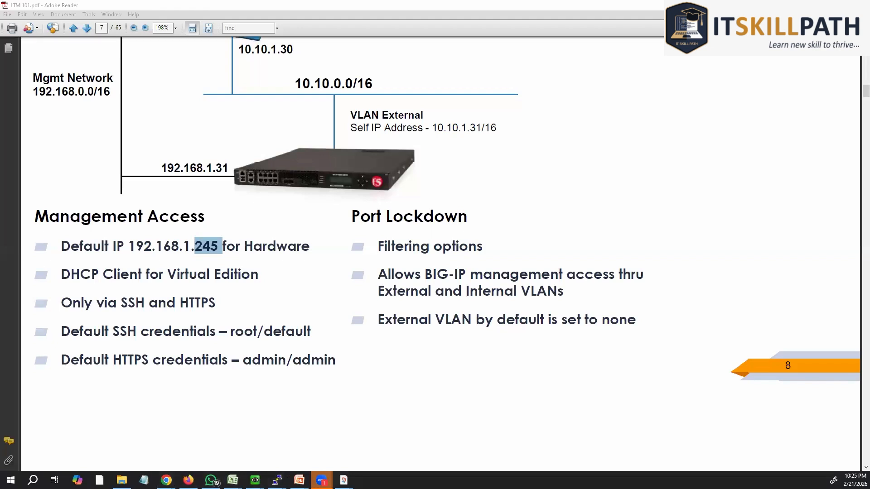
{"action": "mouse_move", "coordinate": [166, 480]}
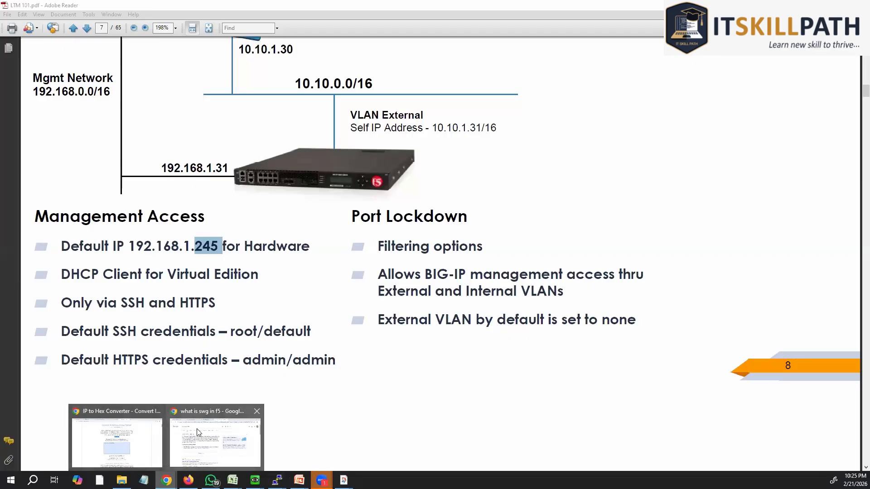
{"action": "left_click", "coordinate": [200, 442]}
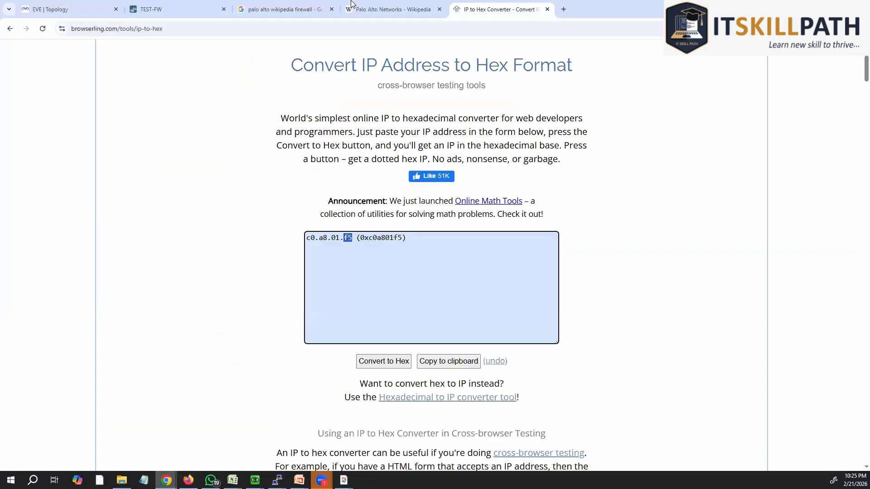
{"action": "left_click", "coordinate": [104, 4]}
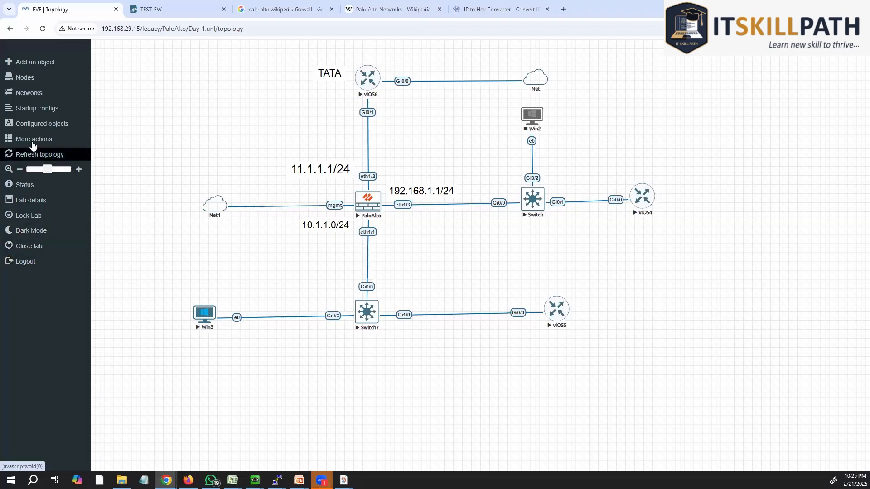
Step: Stop all nodes in the Palo Alto lab and close it
{"action": "left_click", "coordinate": [35, 140]}
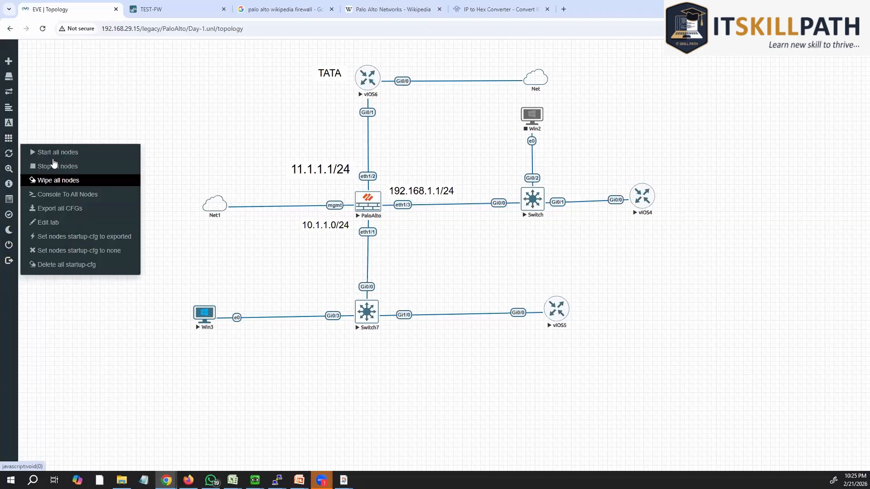
{"action": "left_click", "coordinate": [53, 166]}
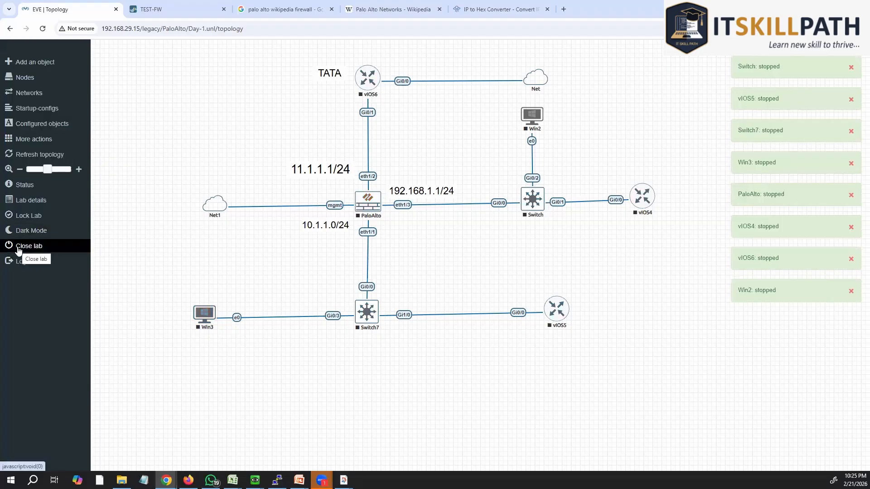
{"action": "left_click", "coordinate": [18, 247]}
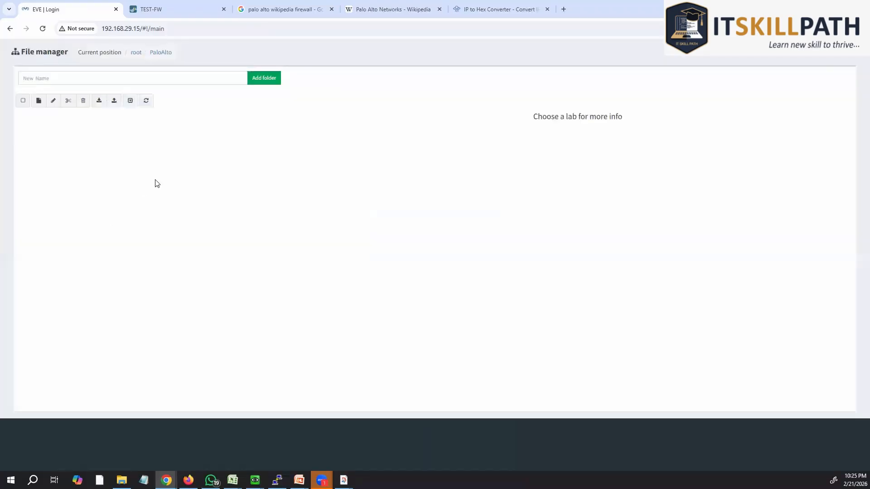
Step: Open the LTM.unl lab from the root folder and start all its nodes
{"action": "double_click", "coordinate": [35, 142]}
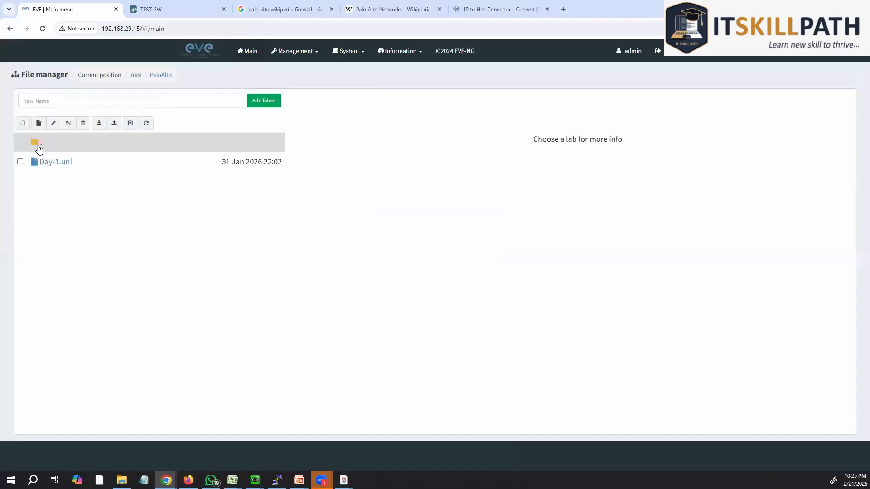
{"action": "left_click", "coordinate": [51, 162]}
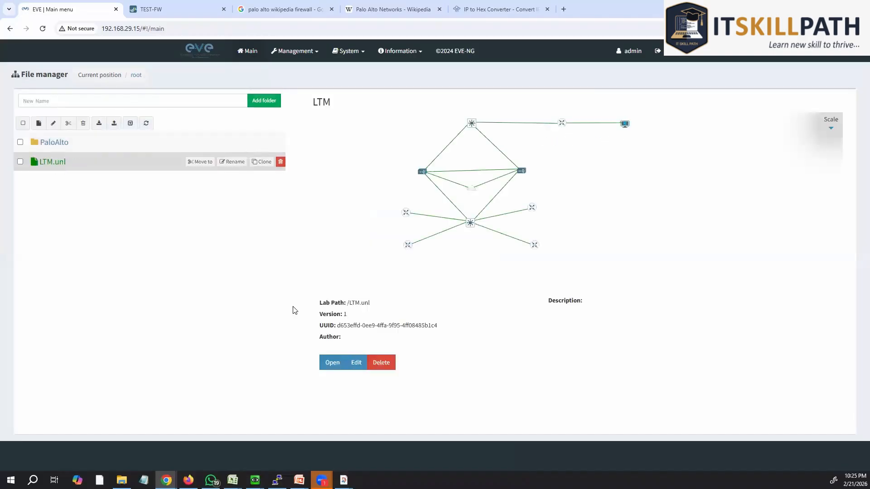
{"action": "left_click", "coordinate": [334, 361]}
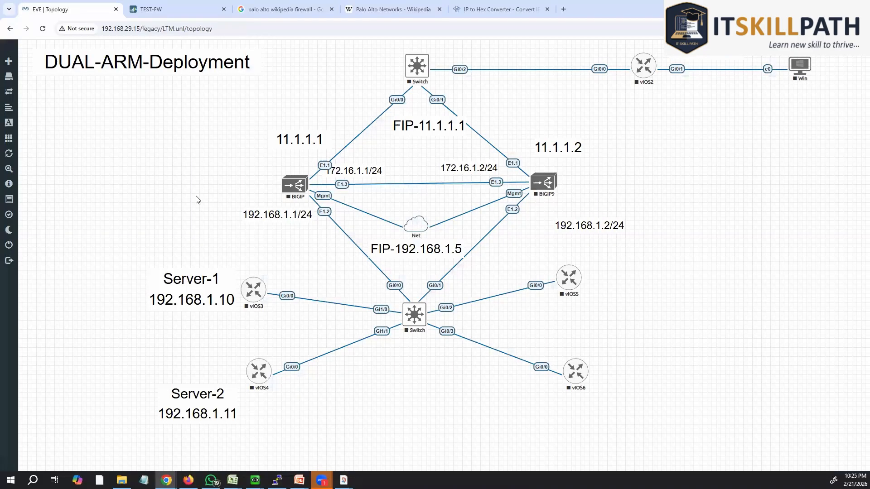
{"action": "left_click", "coordinate": [13, 141]}
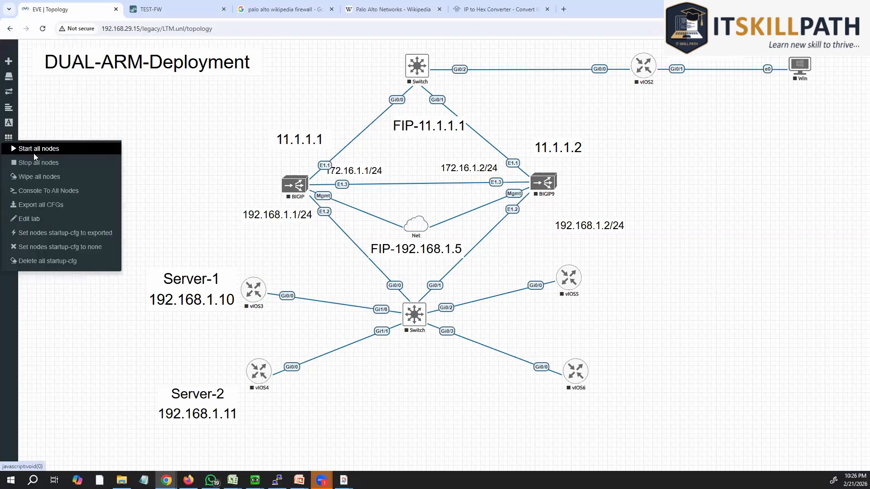
{"action": "left_click", "coordinate": [33, 153]}
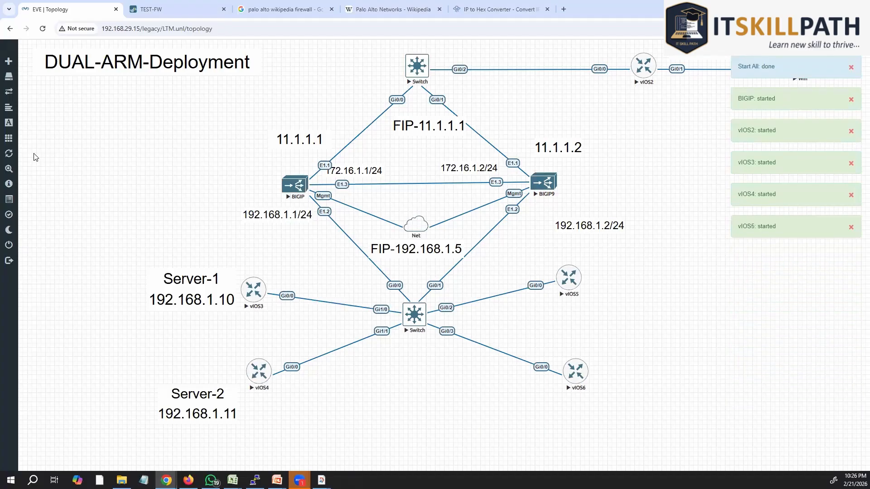
Step: Close the five leftover browser tabs and open a console to the BIGIP node
{"action": "left_click", "coordinate": [224, 10]}
{"action": "left_click", "coordinate": [224, 9]}
{"action": "left_click", "coordinate": [224, 10]}
{"action": "left_click", "coordinate": [217, 10]}
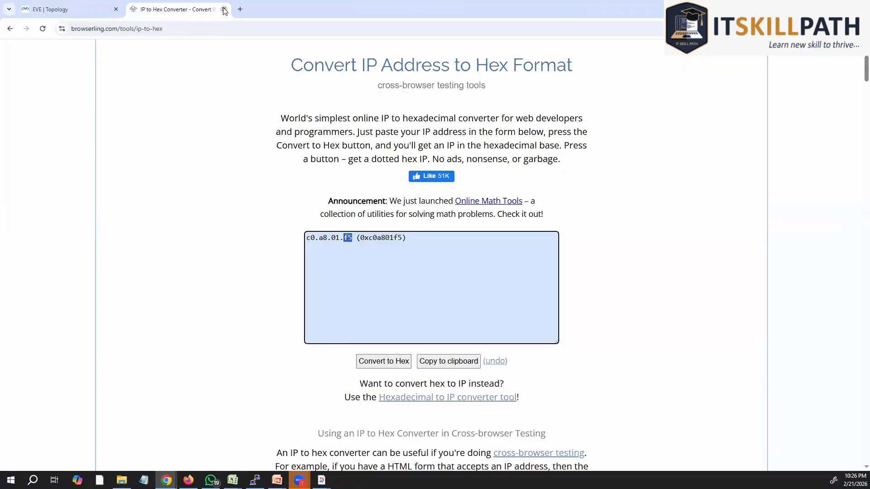
{"action": "left_click", "coordinate": [225, 10]}
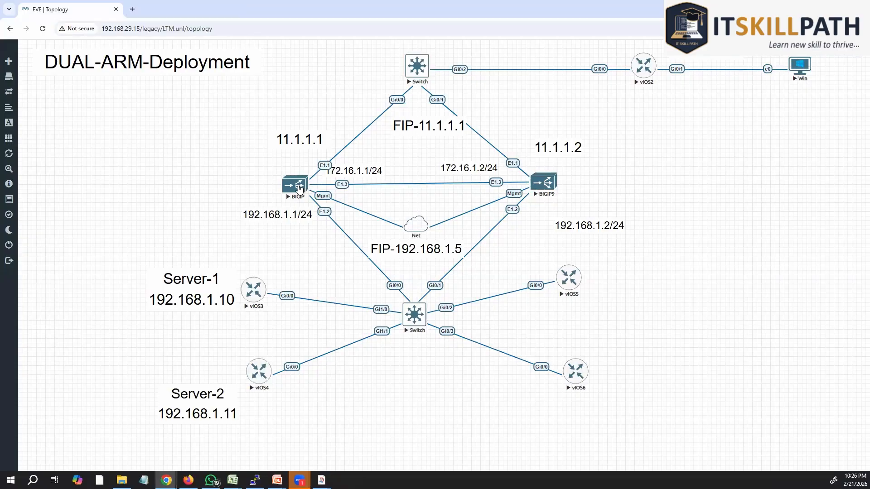
{"action": "left_click", "coordinate": [299, 189]}
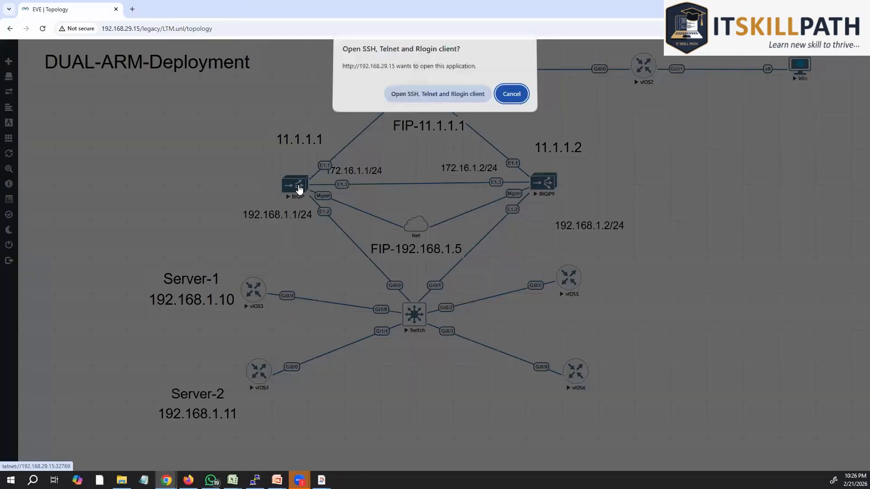
Step: Launch the SSH client, close the old firewall PuTTY session, and maximize the BIGIP console
{"action": "left_click", "coordinate": [442, 97]}
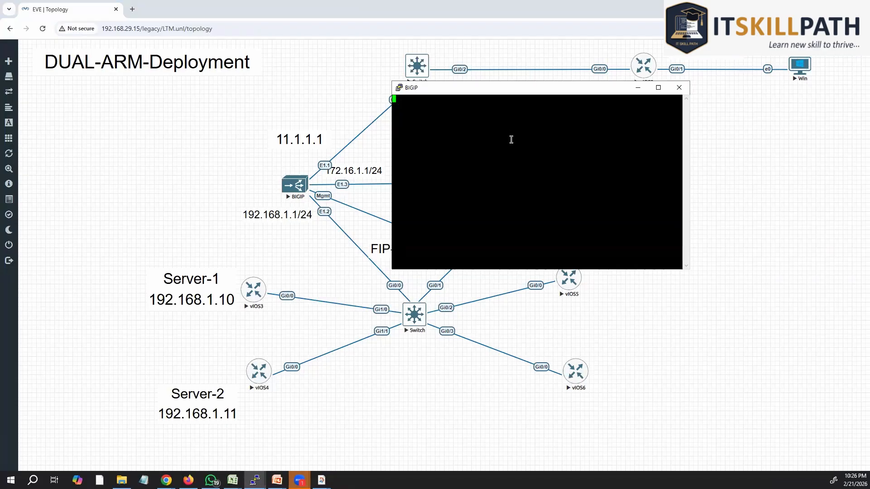
{"action": "left_click", "coordinate": [638, 87]}
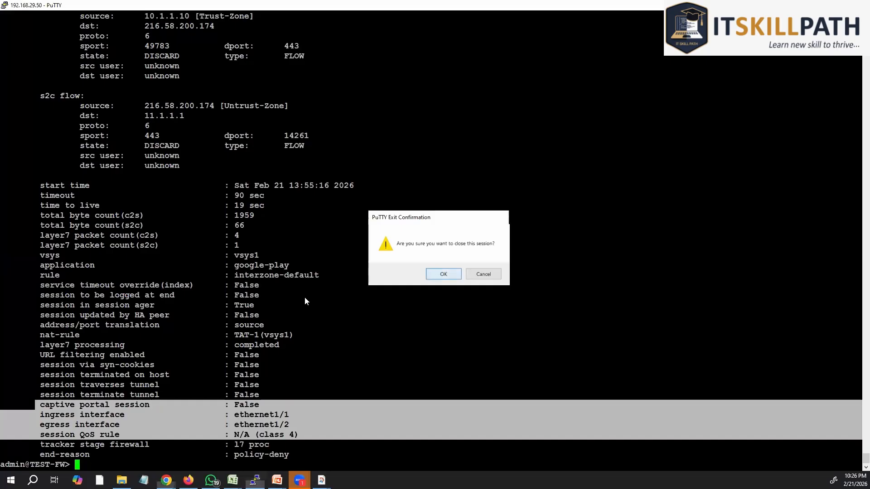
{"action": "left_click", "coordinate": [437, 274]}
{"action": "left_click", "coordinate": [295, 184]}
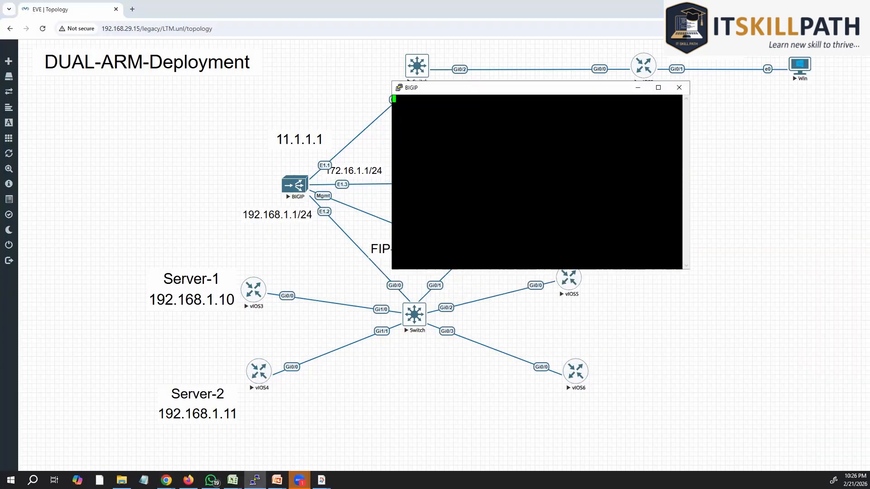
{"action": "left_click", "coordinate": [445, 144]}
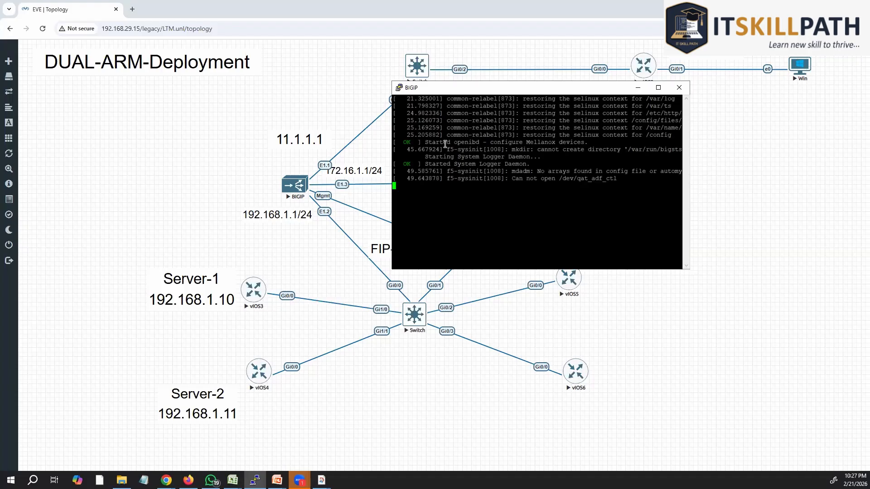
{"action": "left_click", "coordinate": [657, 88]}
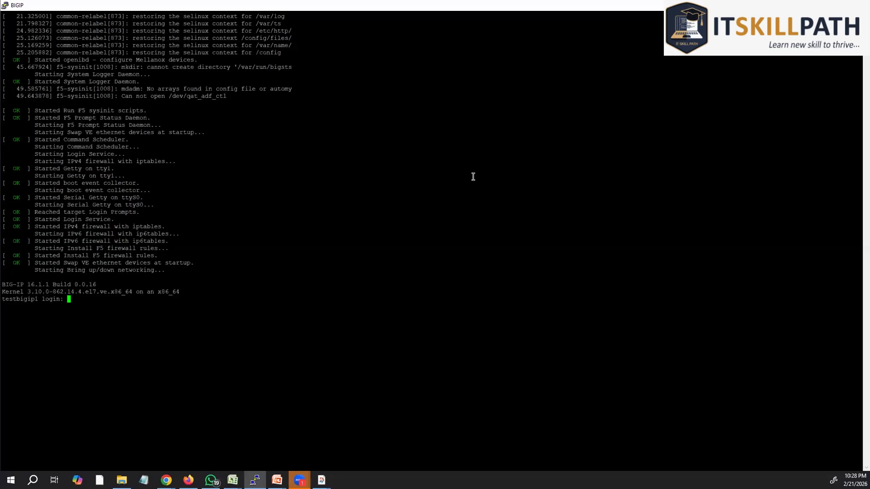
Step: Log in to testbigip1 as root and check the config prompt
{"action": "type", "text": "root"}
{"action": "key", "text": "Return"}
{"action": "key", "text": "Return"}
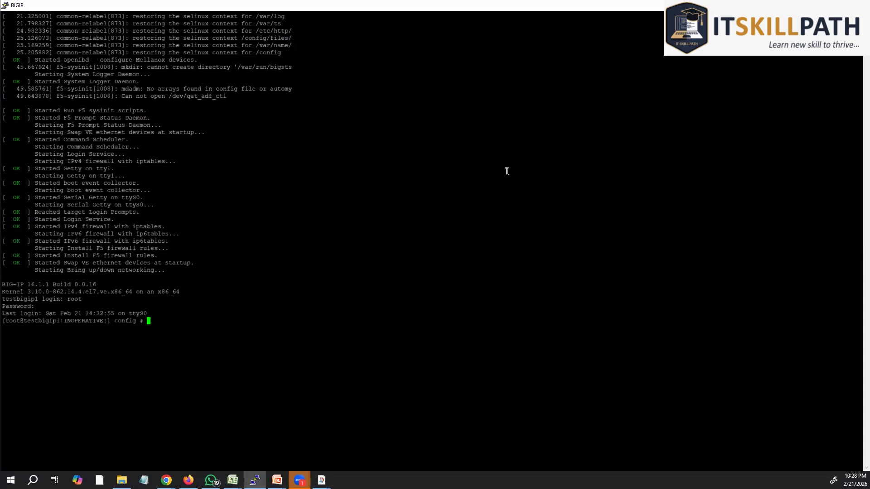
{"action": "key", "text": "Return"}
{"action": "key", "text": "Return"}
{"action": "key", "text": "Return"}
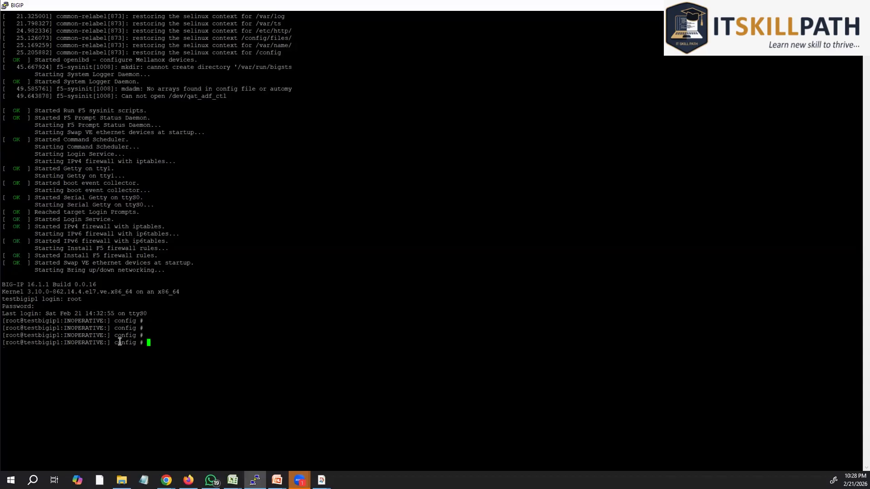
{"action": "left_click_drag", "start_coordinate": [115, 343], "coordinate": [140, 343]}
{"action": "left_click", "coordinate": [209, 323]}
Step: Enter the tmsh traffic shell to reach the tmos prompt
{"action": "type", "text": "tmsh"}
{"action": "key", "text": "Return"}
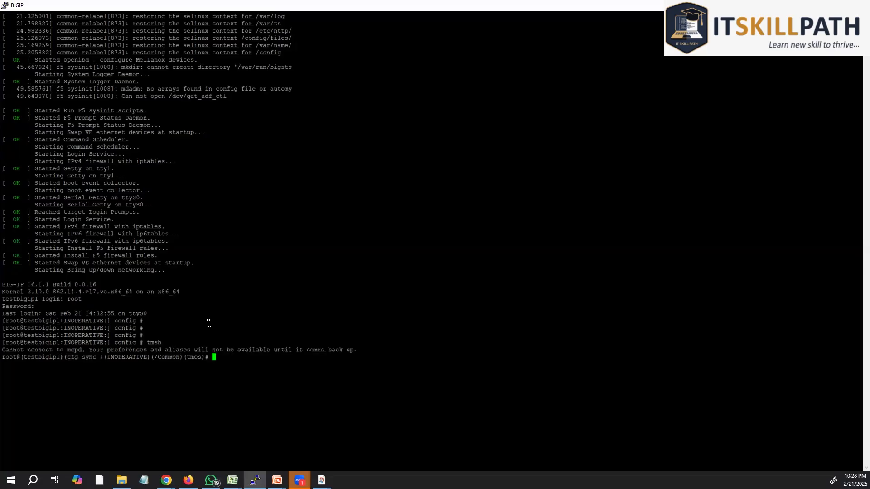
{"action": "key", "text": "Return"}
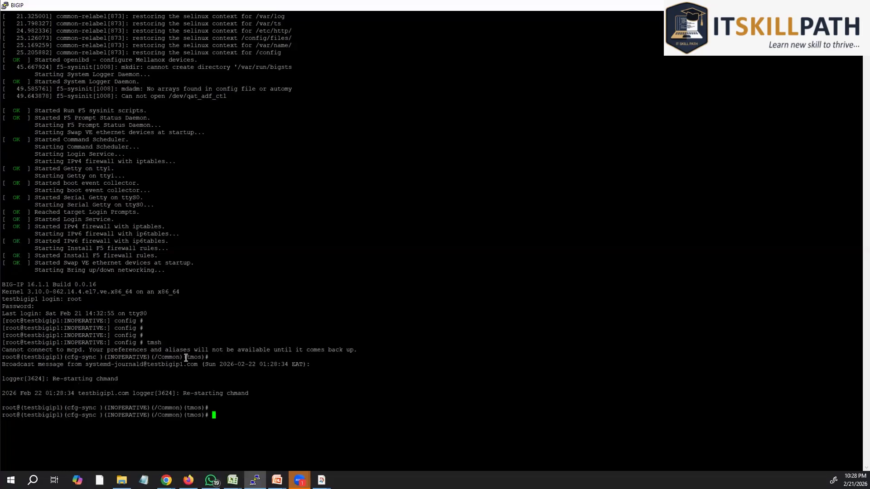
{"action": "left_click_drag", "start_coordinate": [185, 358], "coordinate": [201, 357]}
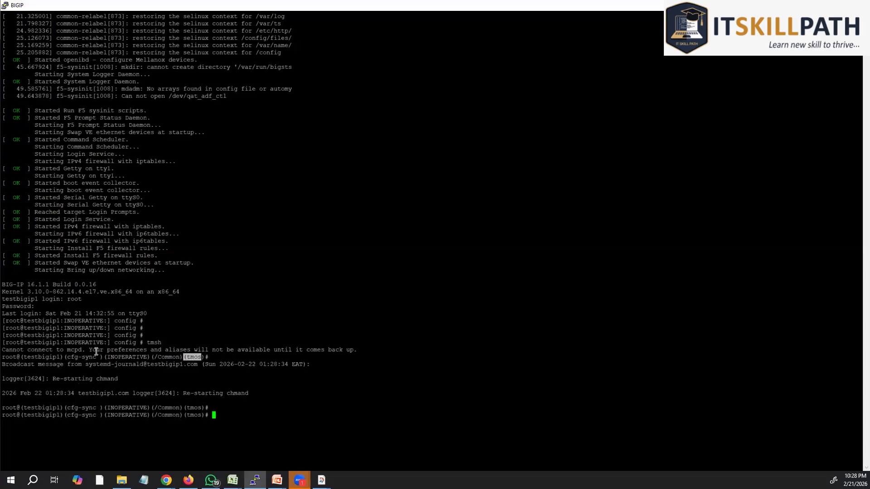
{"action": "left_click", "coordinate": [342, 400]}
Step: Try running bash from the tmos prompt, including a mistyped 'bsh'
{"action": "type", "text": "bsh"}
{"action": "key", "text": "Return"}
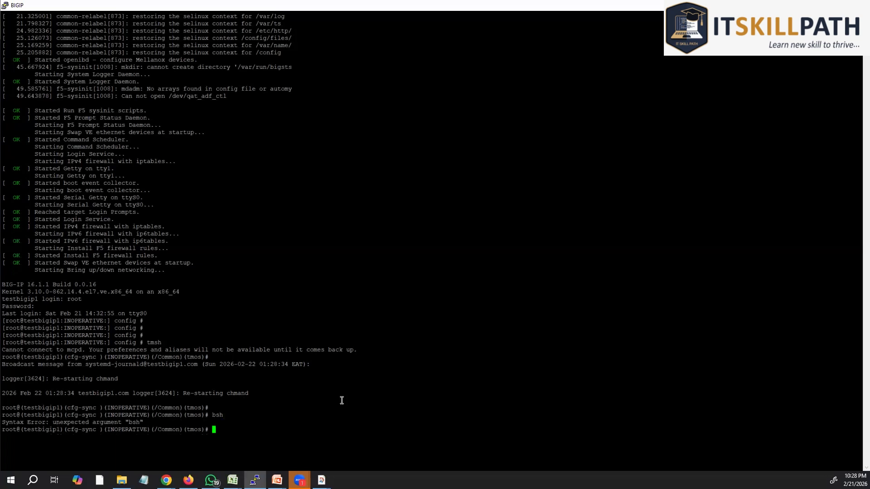
{"action": "type", "text": "bash"}
{"action": "key", "text": "Return"}
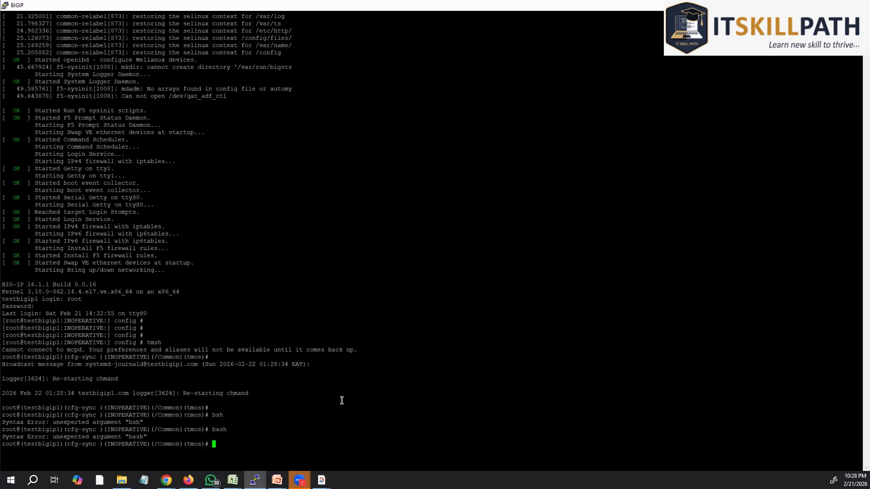
{"action": "key", "text": "Return"}
{"action": "key", "text": "Return"}
{"action": "key", "text": "Return"}
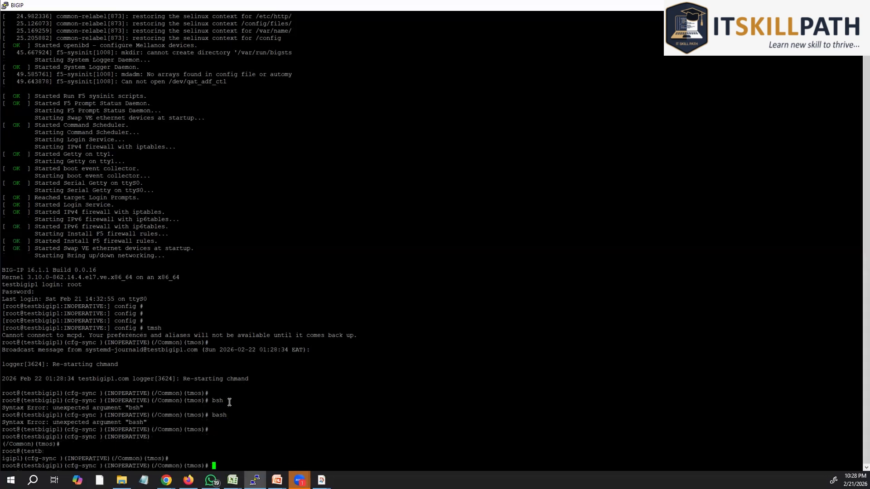
{"action": "type", "text": "bash"}
{"action": "key", "text": "Return"}
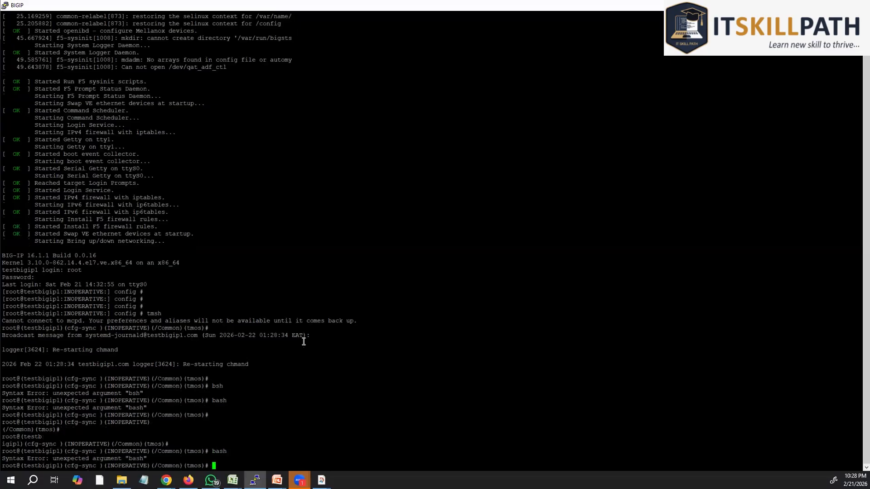
Step: Run exit at the tmos prompt, then clear the terminal
{"action": "type", "text": "exit"}
{"action": "key", "text": "Return"}
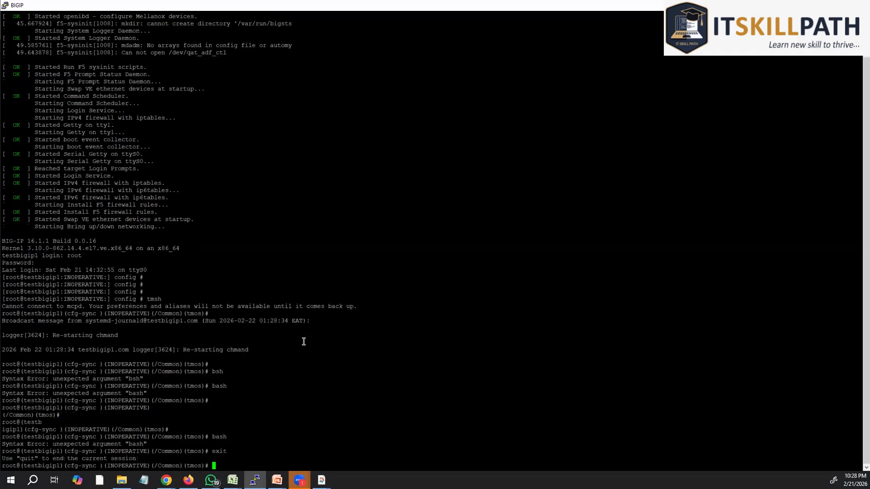
{"action": "key", "text": "Return"}
{"action": "key", "text": "Return"}
{"action": "key", "text": "Return"}
{"action": "key", "text": "Return"}
{"action": "key", "text": "Return"}
{"action": "key", "text": "Return"}
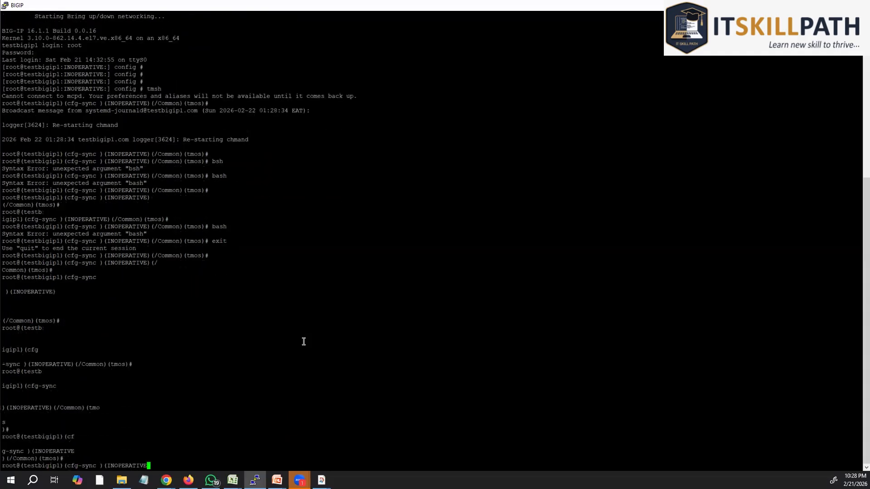
{"action": "key", "text": "Return"}
{"action": "key", "text": "Return"}
{"action": "key", "text": "Return"}
{"action": "key", "text": "Return"}
{"action": "key", "text": "Return"}
{"action": "key", "text": "Return"}
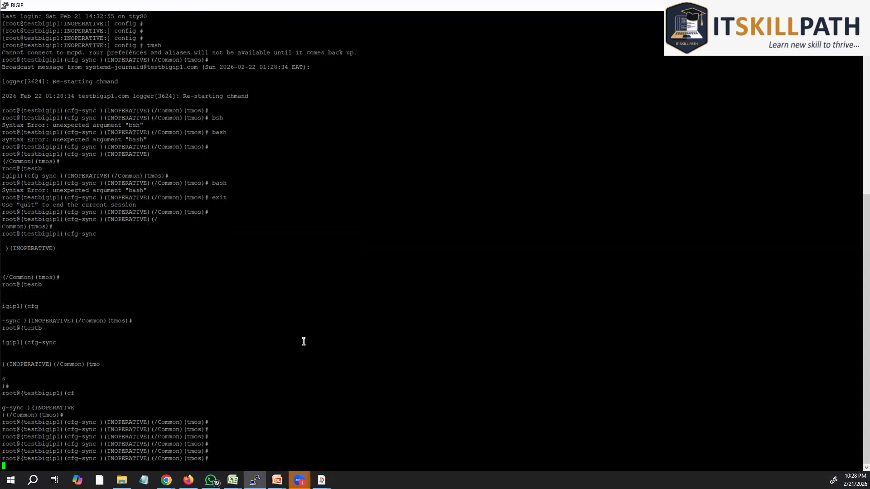
{"action": "key", "text": "Return"}
{"action": "key", "text": "Return"}
{"action": "key", "text": "Return"}
{"action": "key", "text": "Return"}
{"action": "key", "text": "Return"}
{"action": "key", "text": "Return"}
{"action": "key", "text": "Return"}
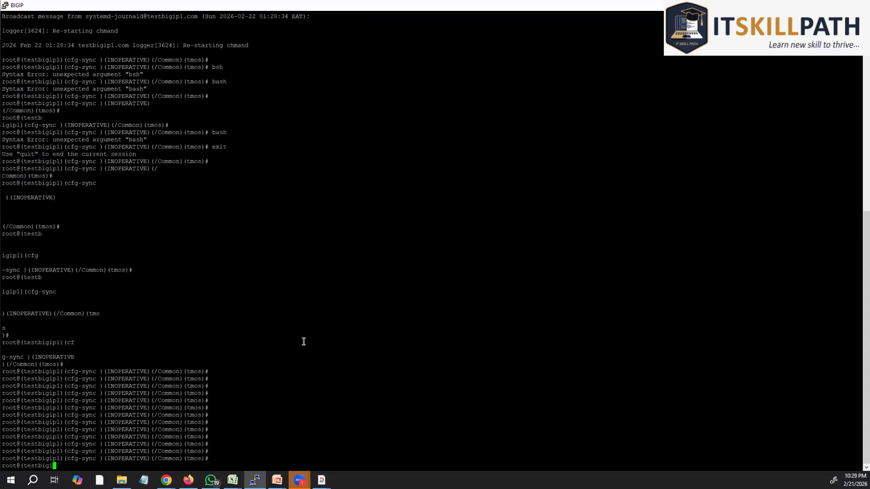
{"action": "key", "text": "Return"}
{"action": "key", "text": "Return"}
{"action": "key", "text": "Return"}
{"action": "key", "text": "Return"}
{"action": "key", "text": "Return"}
{"action": "key", "text": "Return"}
{"action": "key", "text": "Return"}
{"action": "key", "text": "Return"}
{"action": "key", "text": "Return"}
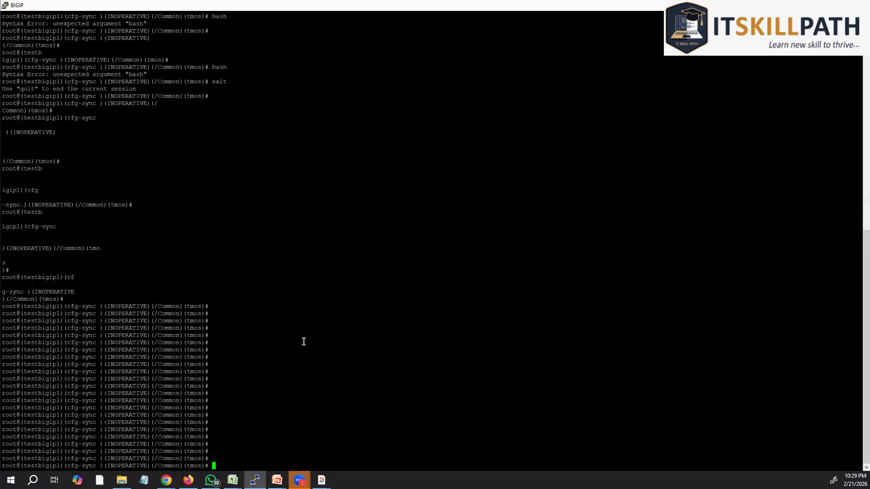
{"action": "type", "text": "clear"}
{"action": "key", "text": "Return"}
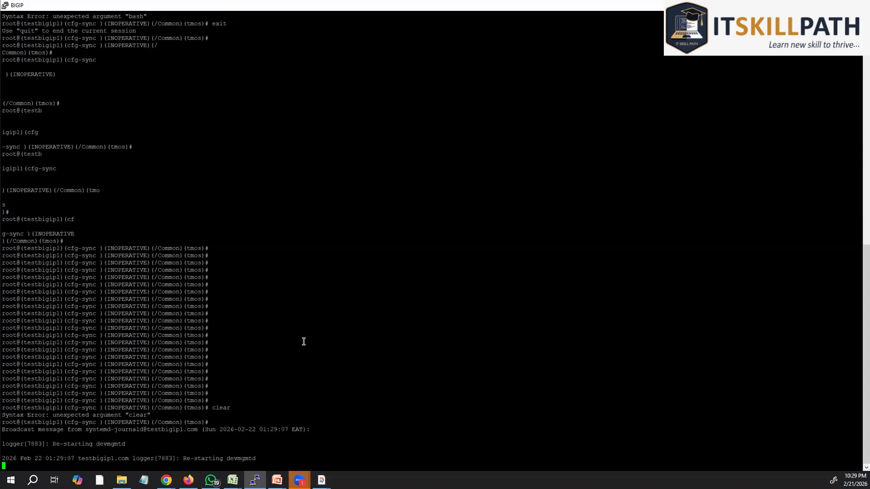
Step: Review the devmgmtd restart message, then run 'run util bash' to reach bash
{"action": "key", "text": "Return"}
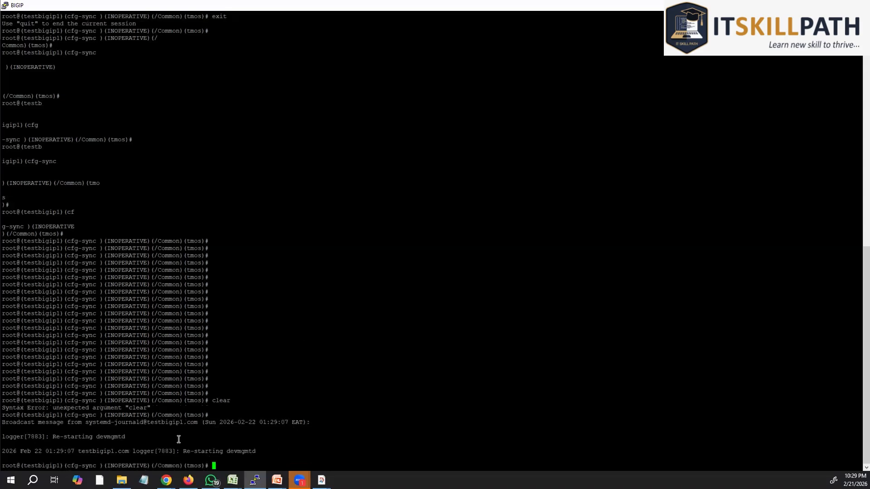
{"action": "left_click_drag", "start_coordinate": [282, 446], "coordinate": [267, 452]}
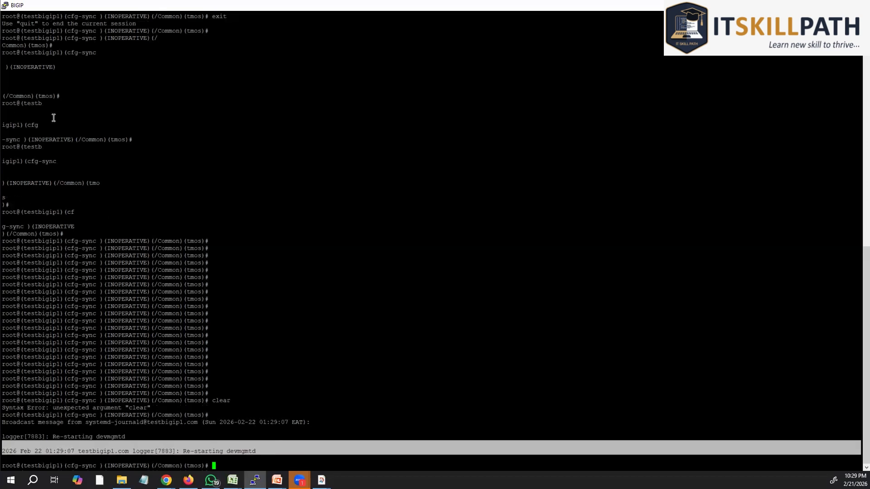
{"action": "left_click_drag", "start_coordinate": [61, 132], "coordinate": [66, 154]}
{"action": "left_click", "coordinate": [269, 308]}
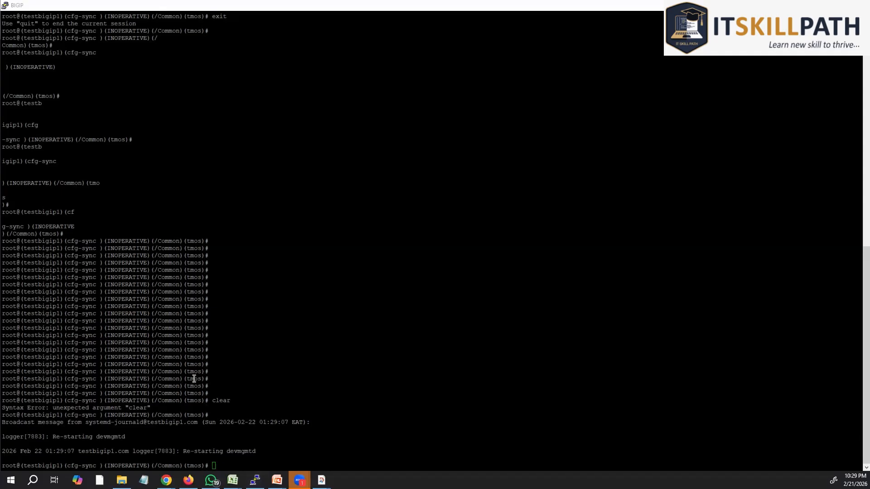
{"action": "left_click_drag", "start_coordinate": [184, 372], "coordinate": [203, 386]}
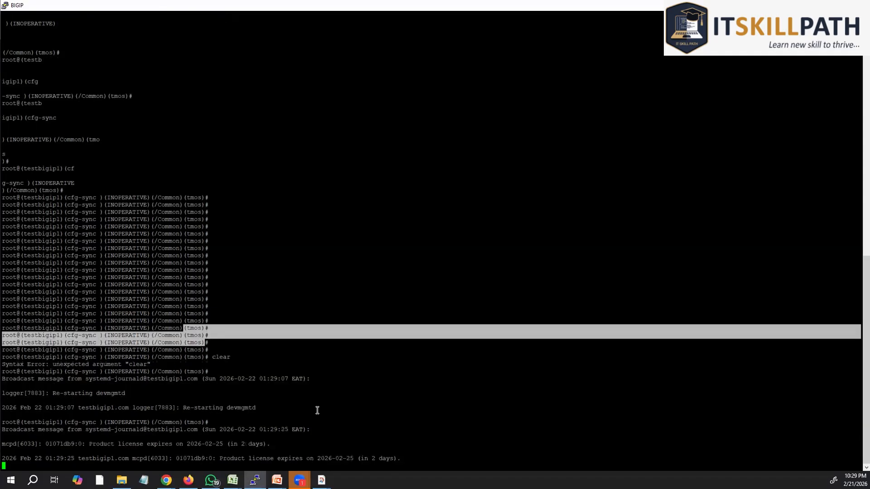
{"action": "left_click", "coordinate": [319, 407]}
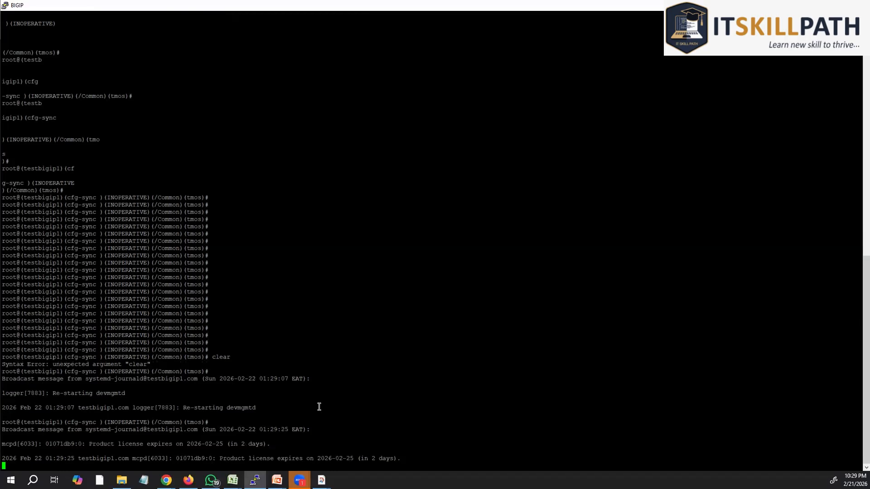
{"action": "key", "text": "Return"}
{"action": "key", "text": "Return"}
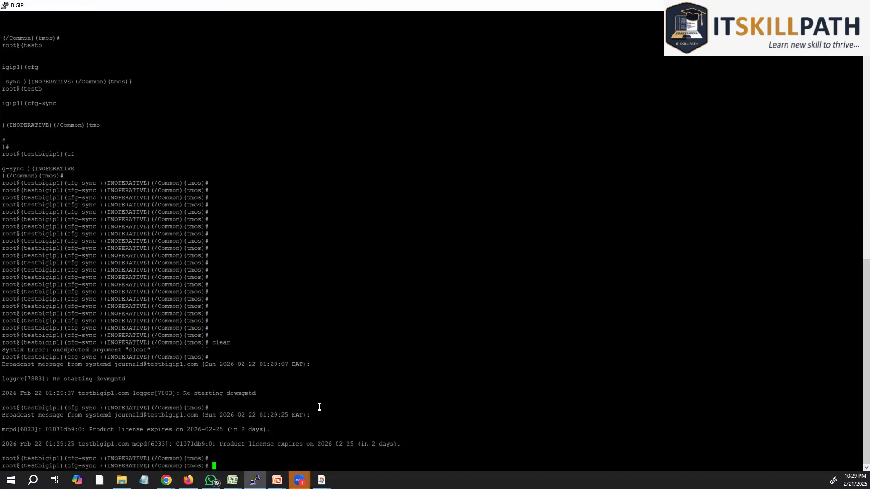
{"action": "type", "text": "run util bash"}
{"action": "key", "text": "Return"}
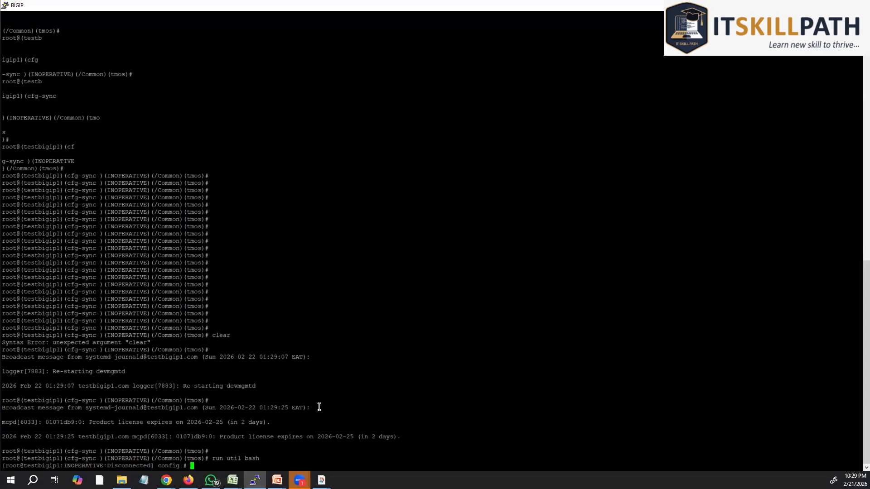
Step: Clear the screen and run ifconfig, correcting the mistyped 'ifconfi' from history
{"action": "key", "text": "Return"}
{"action": "key", "text": "Return"}
{"action": "key", "text": "Return"}
{"action": "key", "text": "Return"}
{"action": "key", "text": "Return"}
{"action": "key", "text": "Return"}
{"action": "key", "text": "Return"}
{"action": "key", "text": "Return"}
{"action": "key", "text": "Return"}
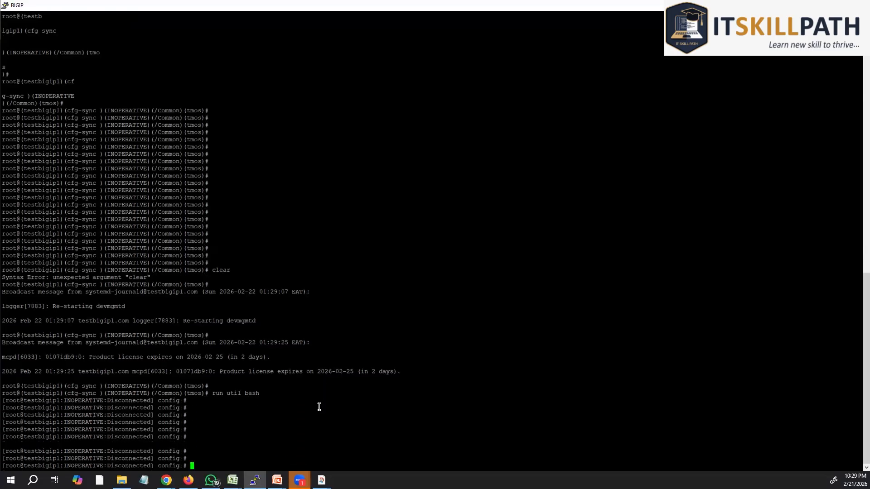
{"action": "key", "text": "ctrl+l"}
{"action": "key", "text": "Return"}
{"action": "key", "text": "Return"}
{"action": "key", "text": "Return"}
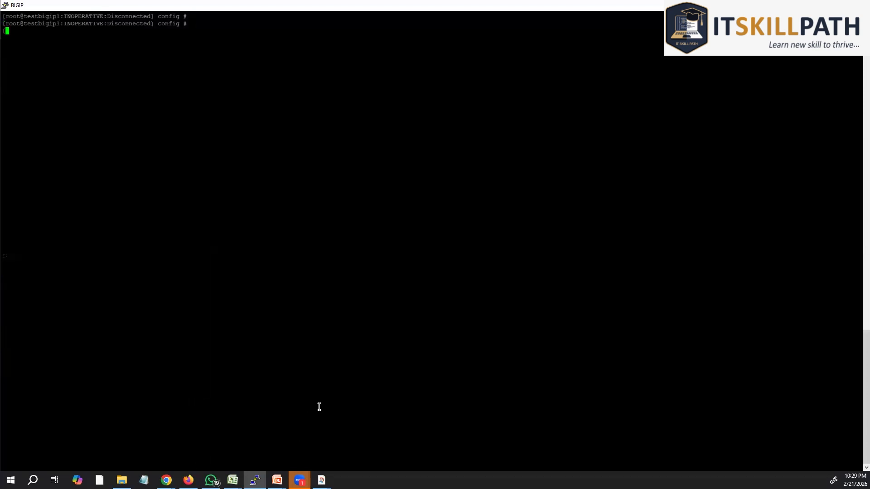
{"action": "type", "text": "ifconfi"}
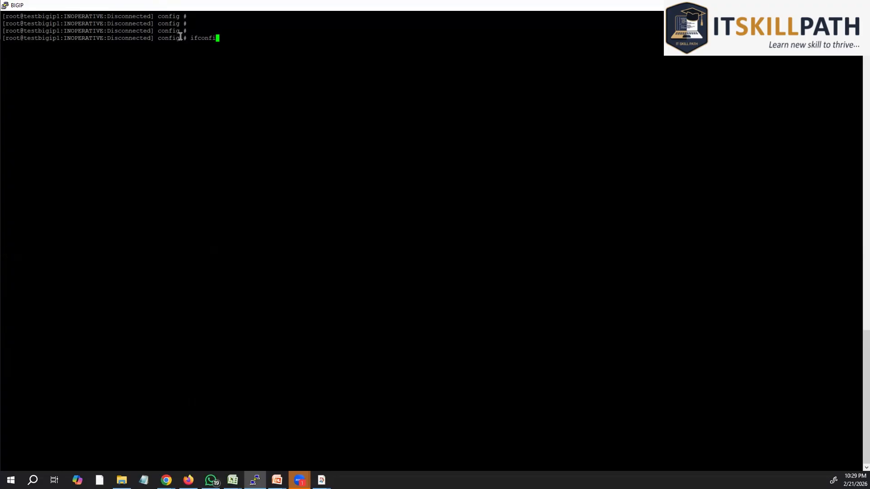
{"action": "key", "text": "Return"}
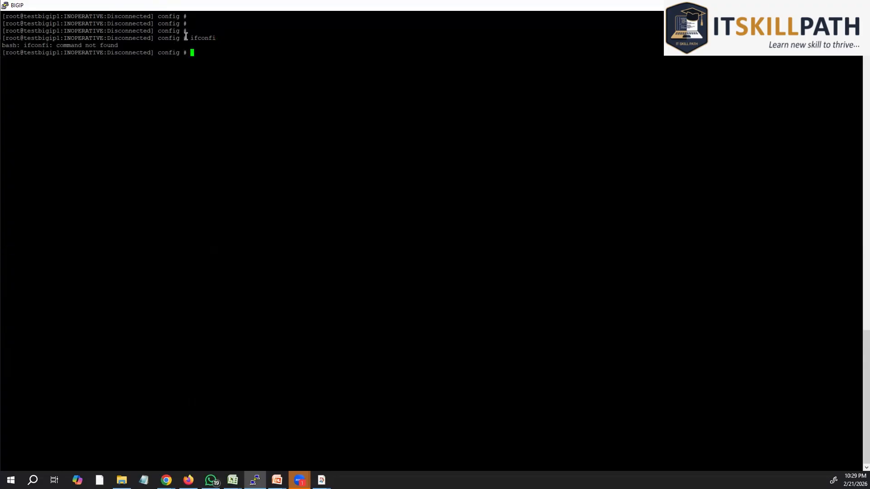
{"action": "key", "text": "Up"}
{"action": "key", "text": "Left"}
{"action": "key", "text": "Right"}
{"action": "type", "text": "g"}
{"action": "key", "text": "Return"}
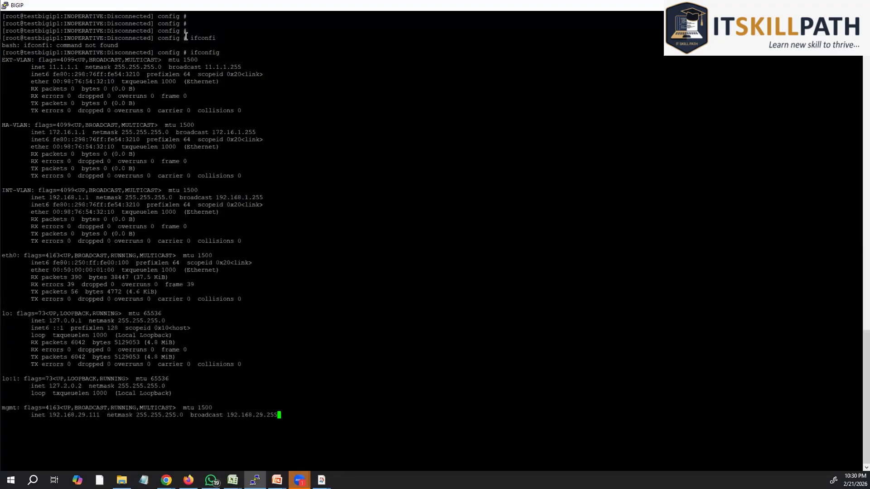
{"action": "key", "text": "Return"}
{"action": "key", "text": "Return"}
{"action": "key", "text": "Return"}
{"action": "key", "text": "Return"}
{"action": "key", "text": "Return"}
{"action": "key", "text": "Return"}
{"action": "key", "text": "Return"}
{"action": "key", "text": "Return"}
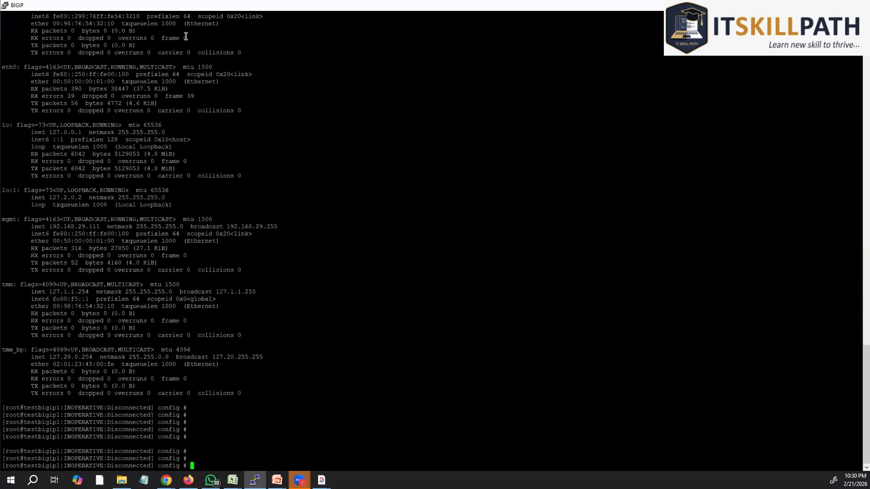
Step: Run uname -a to show the Linux kernel version
{"action": "type", "text": "uname -a"}
{"action": "key", "text": "Return"}
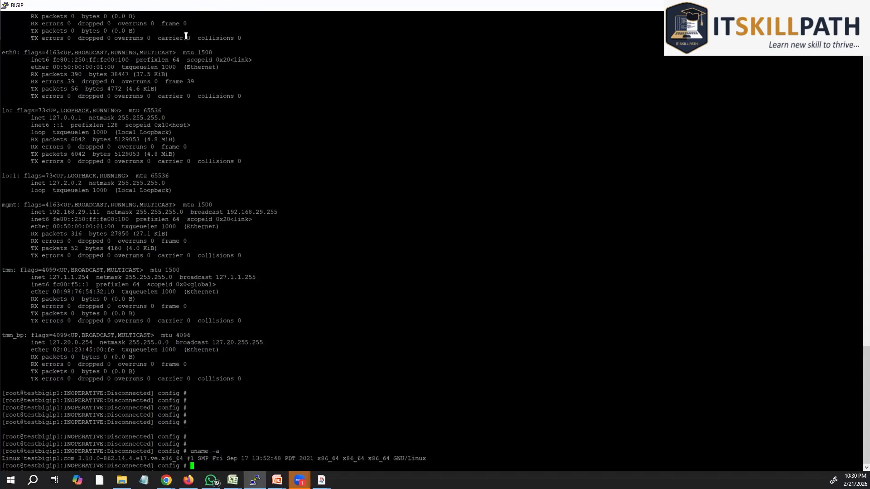
{"action": "key", "text": "Return"}
{"action": "key", "text": "Return"}
{"action": "key", "text": "Return"}
{"action": "key", "text": "Return"}
{"action": "key", "text": "Return"}
{"action": "key", "text": "Return"}
{"action": "key", "text": "Return"}
{"action": "key", "text": "Return"}
{"action": "key", "text": "Return"}
{"action": "key", "text": "Return"}
{"action": "key", "text": "Return"}
{"action": "key", "text": "Return"}
{"action": "key", "text": "Return"}
{"action": "key", "text": "Return"}
{"action": "key", "text": "Return"}
{"action": "key", "text": "Return"}
{"action": "key", "text": "Return"}
{"action": "key", "text": "Return"}
{"action": "key", "text": "Return"}
{"action": "key", "text": "Return"}
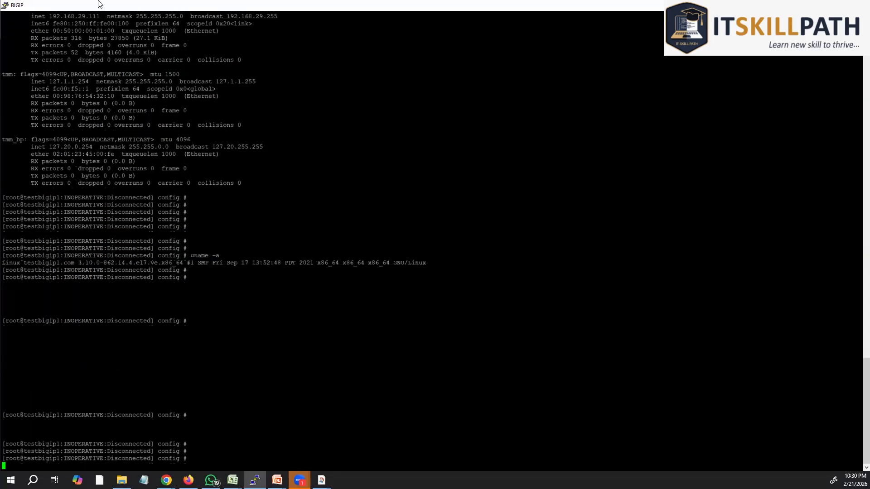
{"action": "key", "text": "Return"}
{"action": "key", "text": "Return"}
{"action": "key", "text": "Return"}
{"action": "key", "text": "Return"}
{"action": "key", "text": "Return"}
{"action": "key", "text": "Return"}
{"action": "key", "text": "Return"}
{"action": "key", "text": "Return"}
{"action": "key", "text": "Return"}
{"action": "key", "text": "Return"}
{"action": "key", "text": "Return"}
{"action": "key", "text": "Return"}
{"action": "key", "text": "Return"}
{"action": "key", "text": "Return"}
{"action": "key", "text": "Return"}
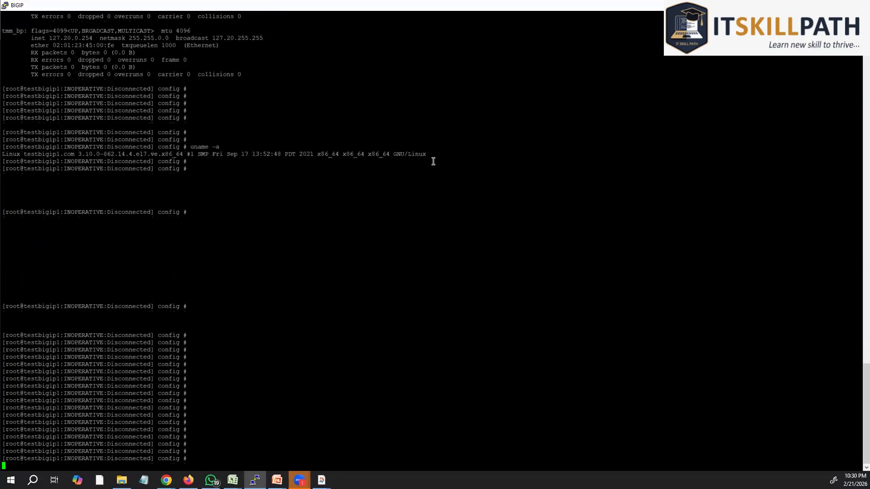
{"action": "left_click_drag", "start_coordinate": [428, 146], "coordinate": [3, 117]}
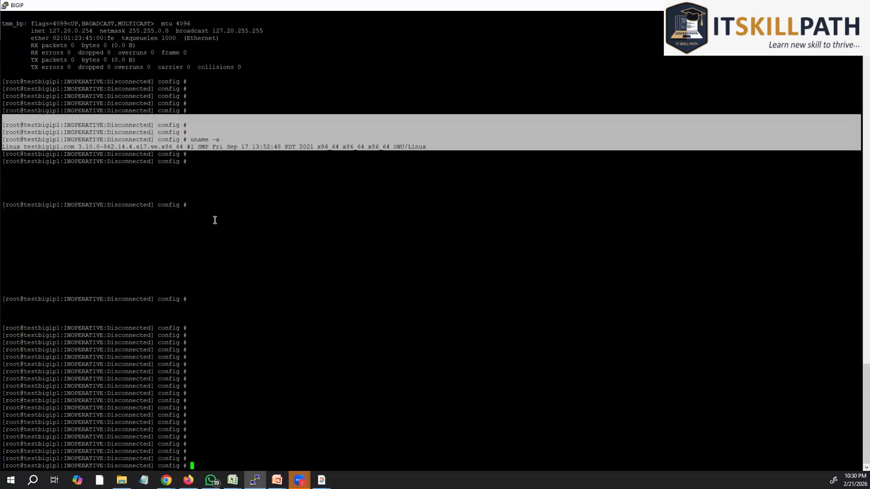
{"action": "left_click", "coordinate": [402, 171]}
{"action": "left_click_drag", "start_coordinate": [441, 148], "coordinate": [187, 133]}
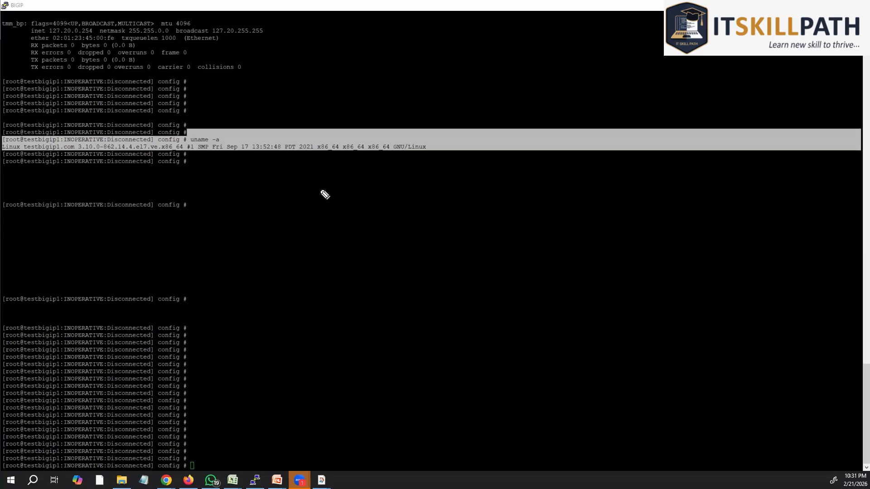
{"action": "mouse_move", "coordinate": [319, 188]}
{"action": "left_mouse_down"}
{"action": "mouse_move", "coordinate": [322, 202]}
{"action": "mouse_move", "coordinate": [369, 194]}
{"action": "mouse_move", "coordinate": [340, 187]}
{"action": "mouse_move", "coordinate": [346, 196]}
{"action": "mouse_move", "coordinate": [411, 180]}
{"action": "left_mouse_up"}
{"action": "left_click_drag", "start_coordinate": [342, 222], "coordinate": [413, 218]}
{"action": "left_click_drag", "start_coordinate": [408, 215], "coordinate": [425, 216]}
{"action": "mouse_move", "coordinate": [434, 202]}
{"action": "left_mouse_down"}
{"action": "mouse_move", "coordinate": [432, 214]}
{"action": "mouse_move", "coordinate": [446, 208]}
{"action": "left_mouse_up"}
{"action": "left_click_drag", "start_coordinate": [446, 196], "coordinate": [488, 194]}
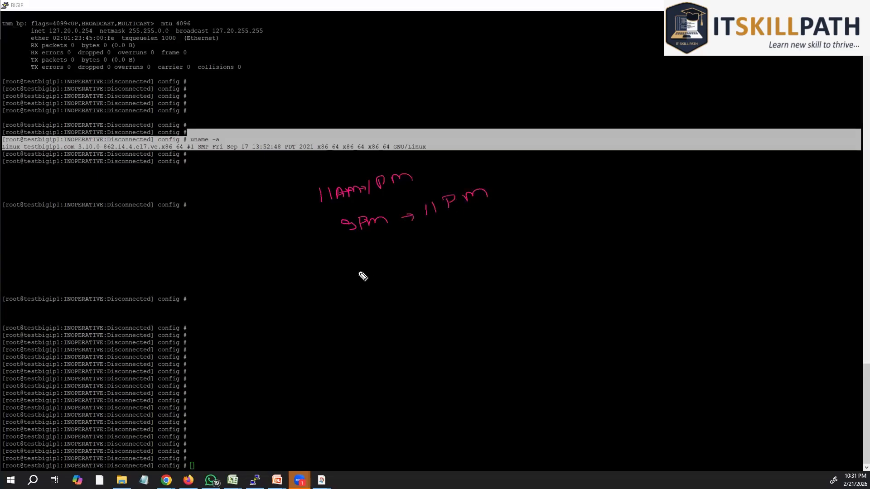
{"action": "mouse_move", "coordinate": [377, 262]}
{"action": "left_mouse_down"}
{"action": "mouse_move", "coordinate": [380, 270]}
{"action": "mouse_move", "coordinate": [447, 254]}
{"action": "left_mouse_up"}
{"action": "left_click", "coordinate": [390, 261]}
{"action": "left_click", "coordinate": [391, 268]}
{"action": "left_click", "coordinate": [444, 253]}
{"action": "left_click_drag", "start_coordinate": [445, 248], "coordinate": [479, 245]}
{"action": "mouse_move", "coordinate": [487, 235]}
{"action": "left_mouse_down"}
{"action": "mouse_move", "coordinate": [514, 239]}
{"action": "mouse_move", "coordinate": [533, 230]}
{"action": "mouse_move", "coordinate": [398, 236]}
{"action": "left_mouse_up"}
{"action": "left_click", "coordinate": [502, 231]}
{"action": "left_click", "coordinate": [507, 237]}
{"action": "mouse_move", "coordinate": [319, 256]}
{"action": "left_mouse_down"}
{"action": "mouse_move", "coordinate": [349, 297]}
{"action": "mouse_move", "coordinate": [637, 240]}
{"action": "mouse_move", "coordinate": [571, 205]}
{"action": "left_mouse_up"}
{"action": "key", "text": "Escape"}
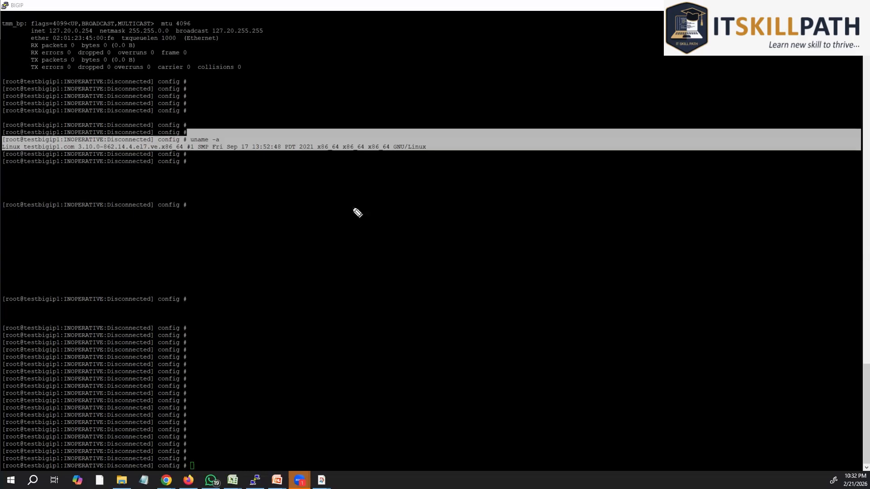
{"action": "left_click_drag", "start_coordinate": [352, 209], "coordinate": [356, 223]}
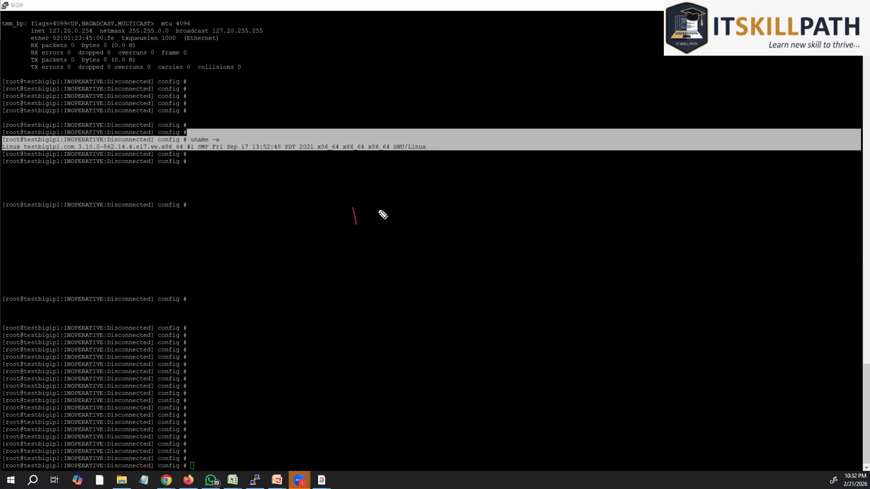